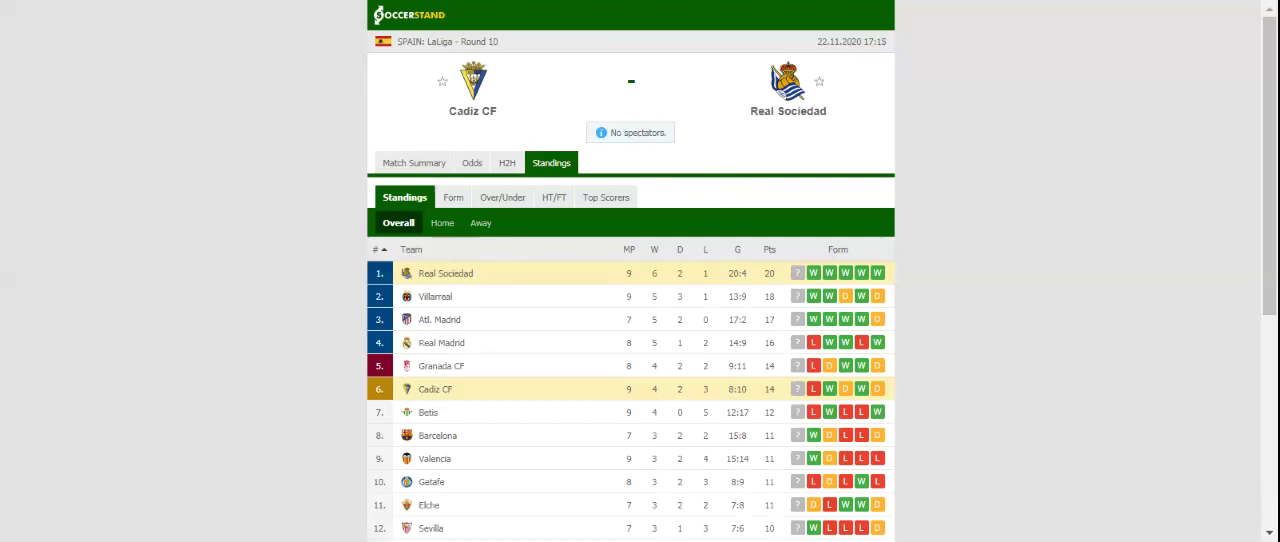
Show the H2H tab listing Cadiz CF's and Real Sociedad's five most recent matches
left_click(507, 162)
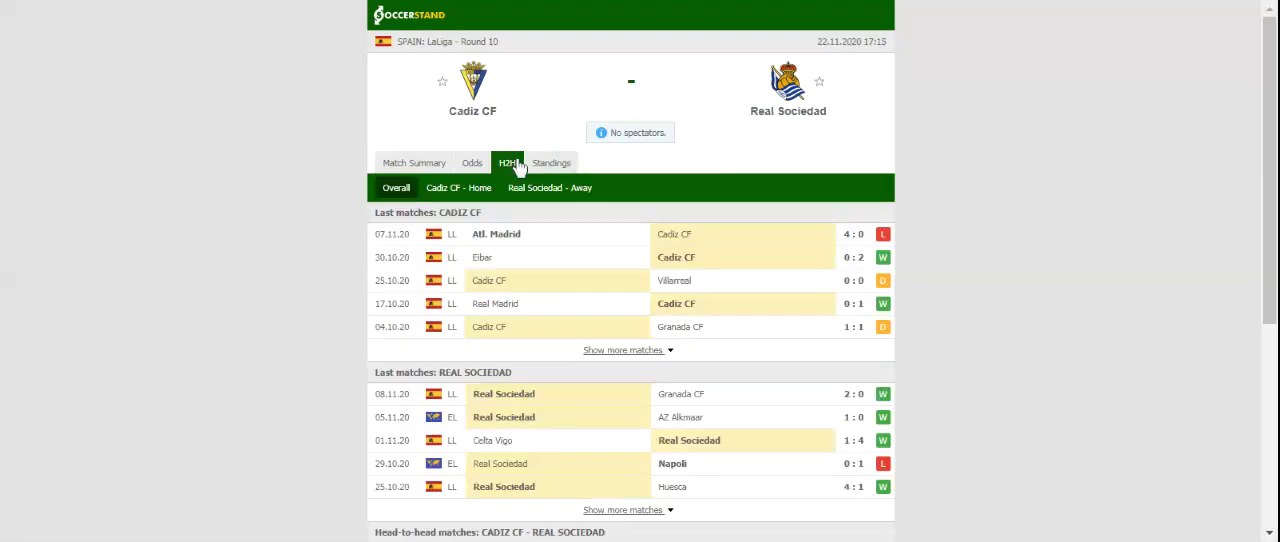